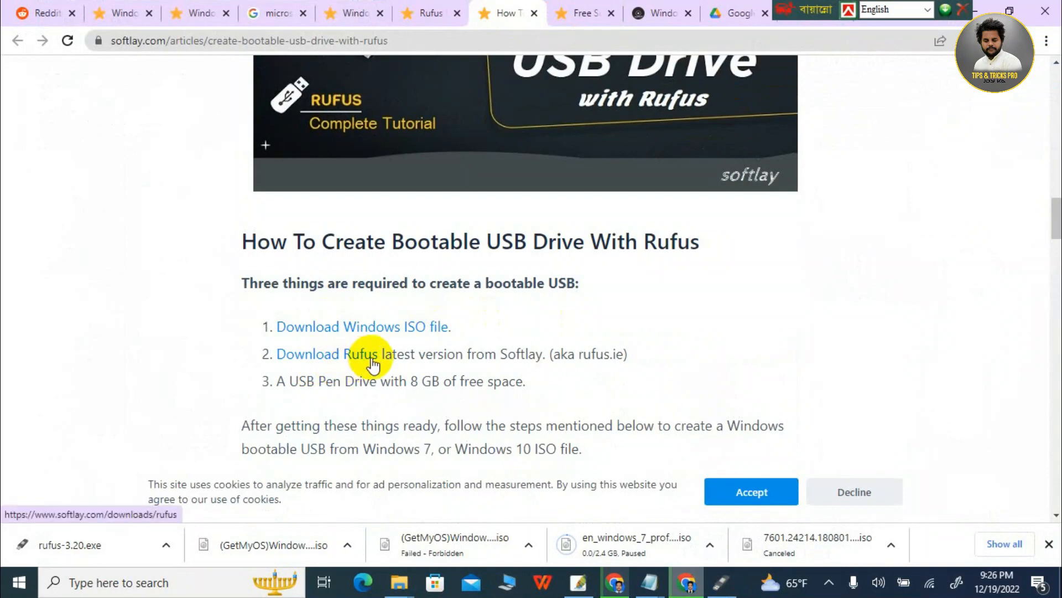
Review the Softlay article's requirements for creating a bootable USB drive, along with the Rufus download page
{"action": "scroll", "coordinate": [529, 319], "scroll_direction": "up", "scroll_amount": 2}
{"action": "scroll", "coordinate": [529, 319], "scroll_direction": "up", "scroll_amount": 6}
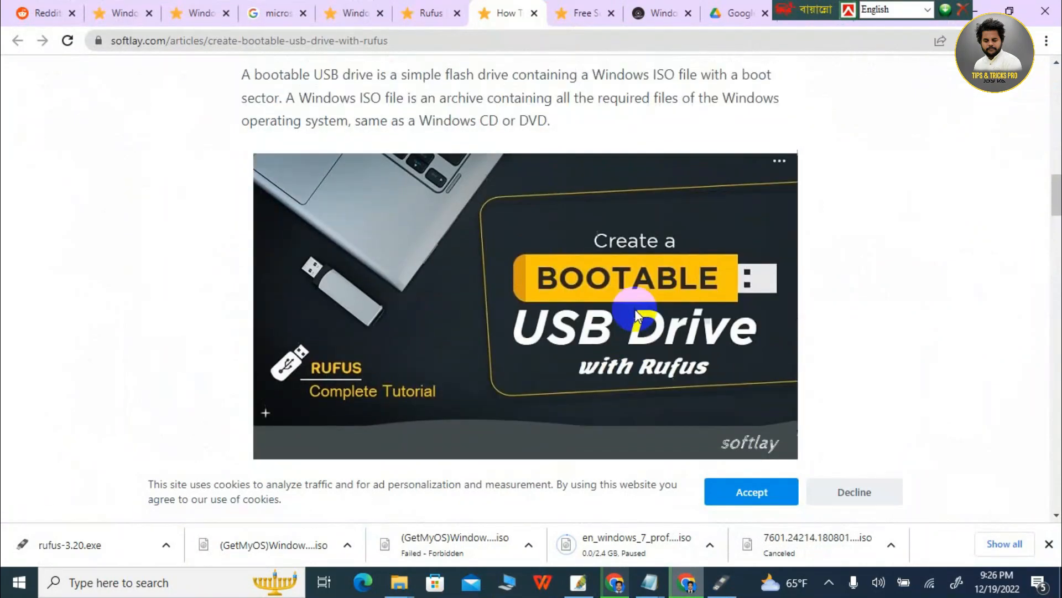
{"action": "scroll", "coordinate": [588, 316], "scroll_direction": "down", "scroll_amount": 4}
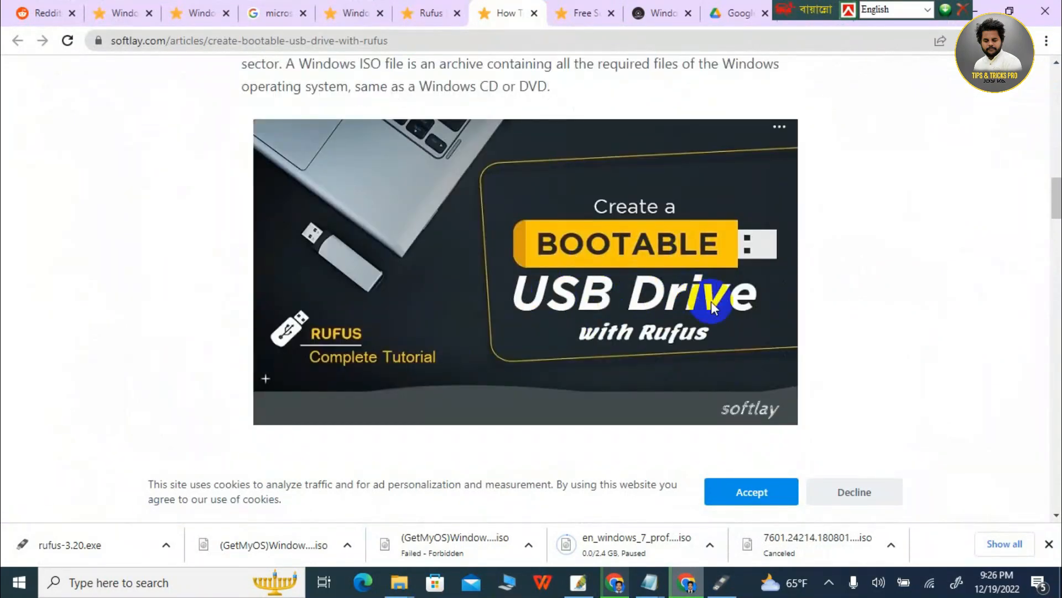
{"action": "scroll", "coordinate": [451, 328], "scroll_direction": "down", "scroll_amount": 3}
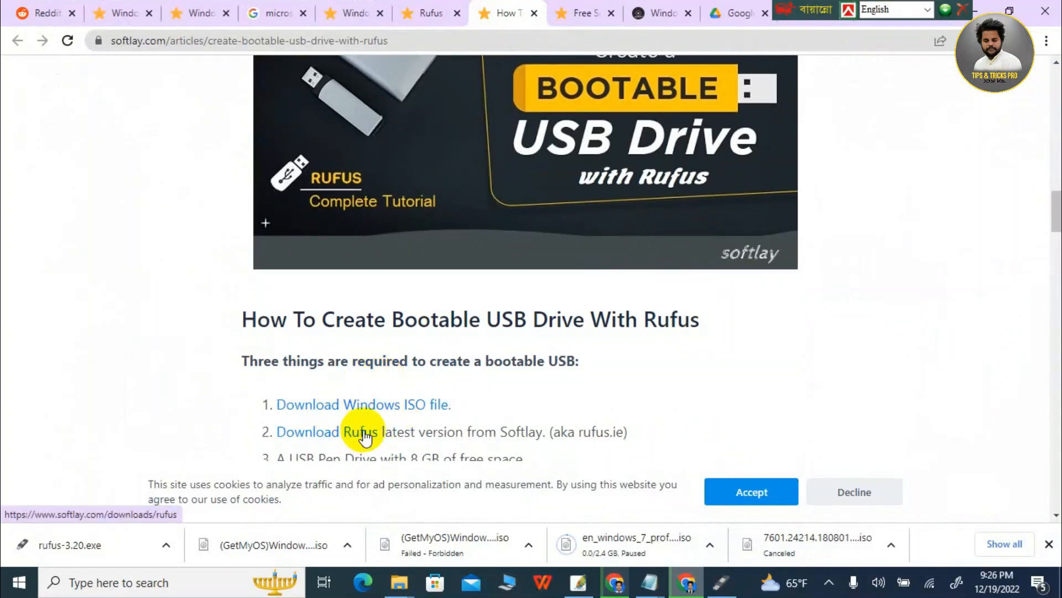
{"action": "scroll", "coordinate": [560, 376], "scroll_direction": "up", "scroll_amount": 10}
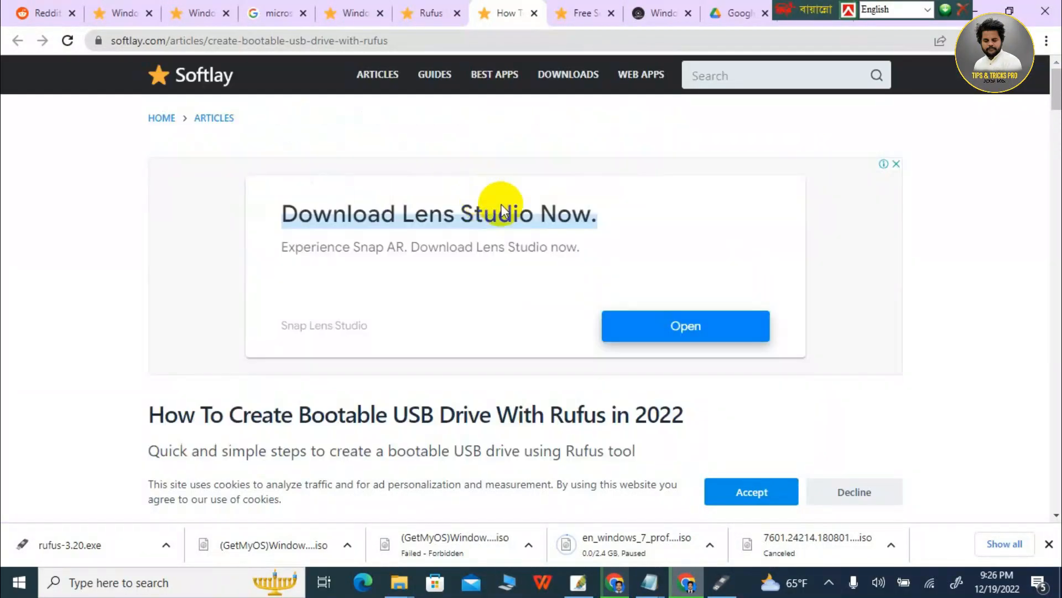
{"action": "left_click", "coordinate": [430, 11]}
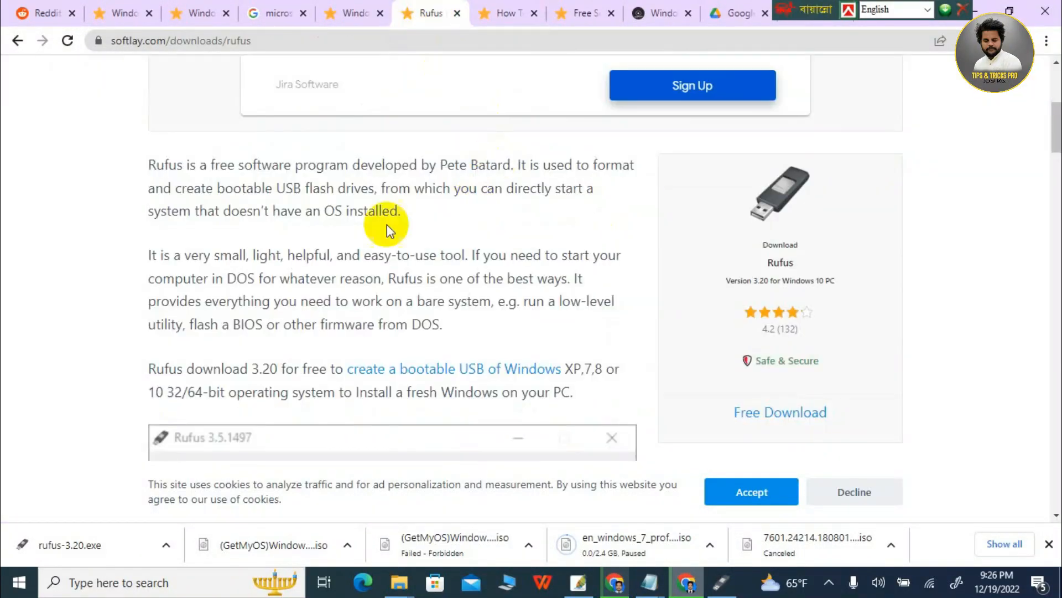
{"action": "scroll", "coordinate": [409, 225], "scroll_direction": "up", "scroll_amount": 5}
{"action": "scroll", "coordinate": [436, 224], "scroll_direction": "down", "scroll_amount": 4}
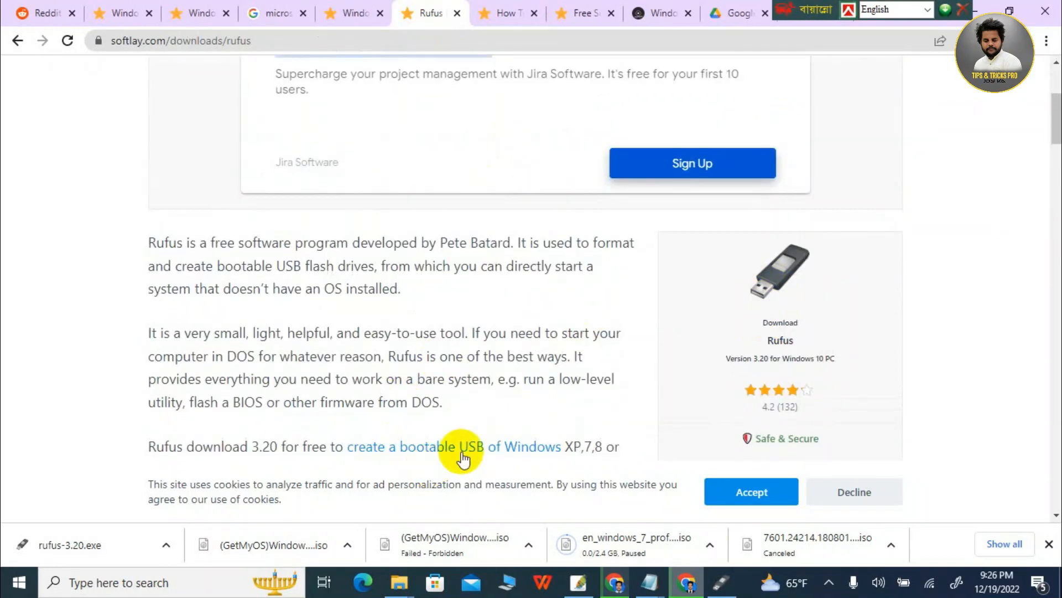
Examine the Windows 7 Professional download page on Softlay, including its related Windows 7 ISO editions
{"action": "left_click", "coordinate": [351, 11]}
{"action": "scroll", "coordinate": [656, 304], "scroll_direction": "up", "scroll_amount": 3}
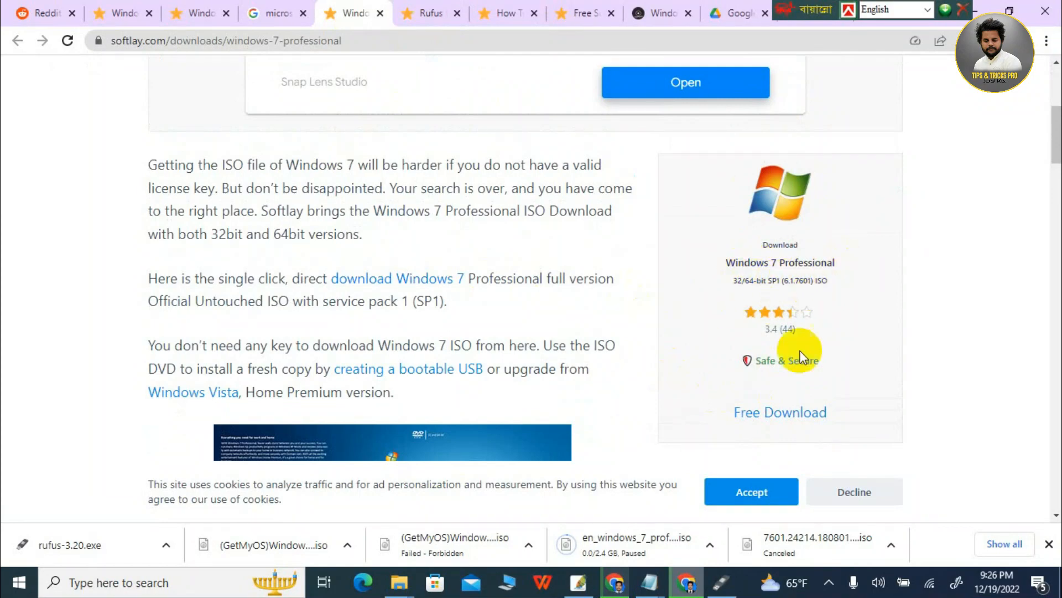
{"action": "scroll", "coordinate": [513, 431], "scroll_direction": "down", "scroll_amount": 3}
{"action": "scroll", "coordinate": [513, 434], "scroll_direction": "down", "scroll_amount": 15}
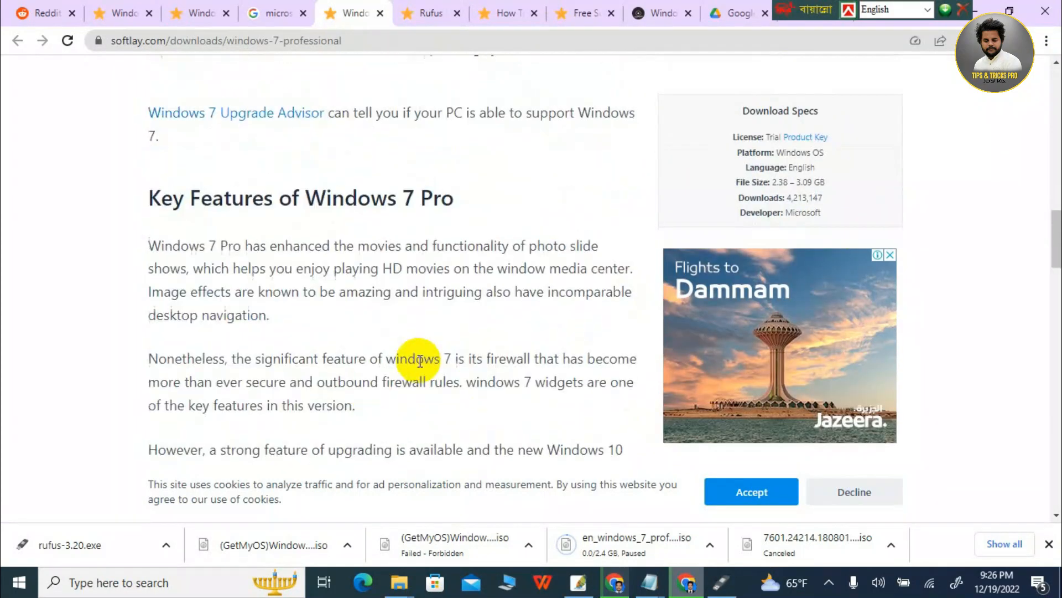
{"action": "scroll", "coordinate": [417, 368], "scroll_direction": "down", "scroll_amount": 8}
{"action": "scroll", "coordinate": [432, 363], "scroll_direction": "up", "scroll_amount": 5}
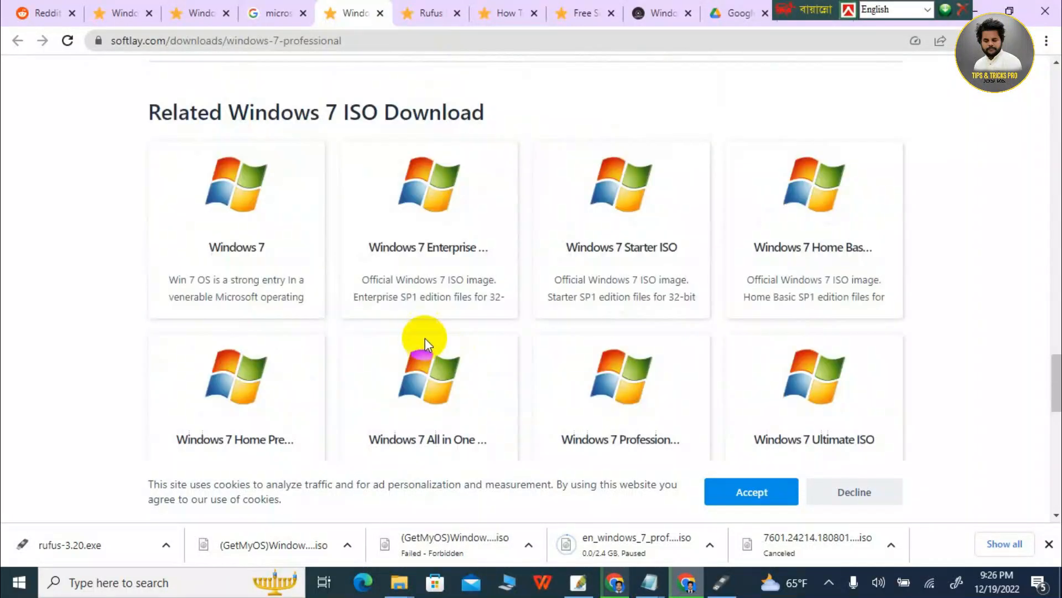
{"action": "scroll", "coordinate": [392, 422], "scroll_direction": "down", "scroll_amount": 1}
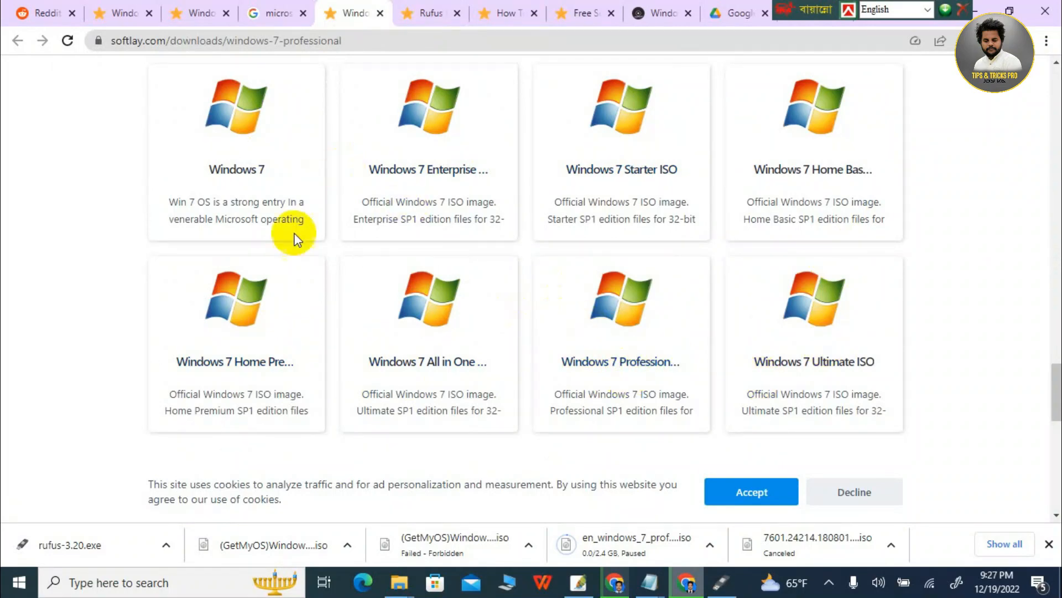
{"action": "scroll", "coordinate": [525, 323], "scroll_direction": "down", "scroll_amount": 4}
{"action": "scroll", "coordinate": [443, 314], "scroll_direction": "down", "scroll_amount": 6}
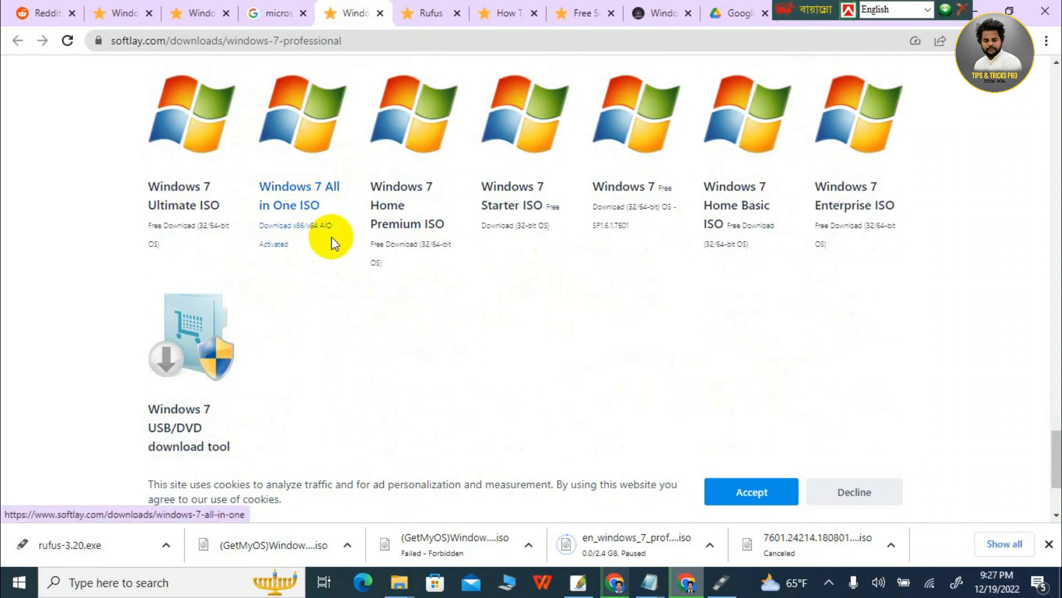
{"action": "scroll", "coordinate": [313, 379], "scroll_direction": "down", "scroll_amount": 2}
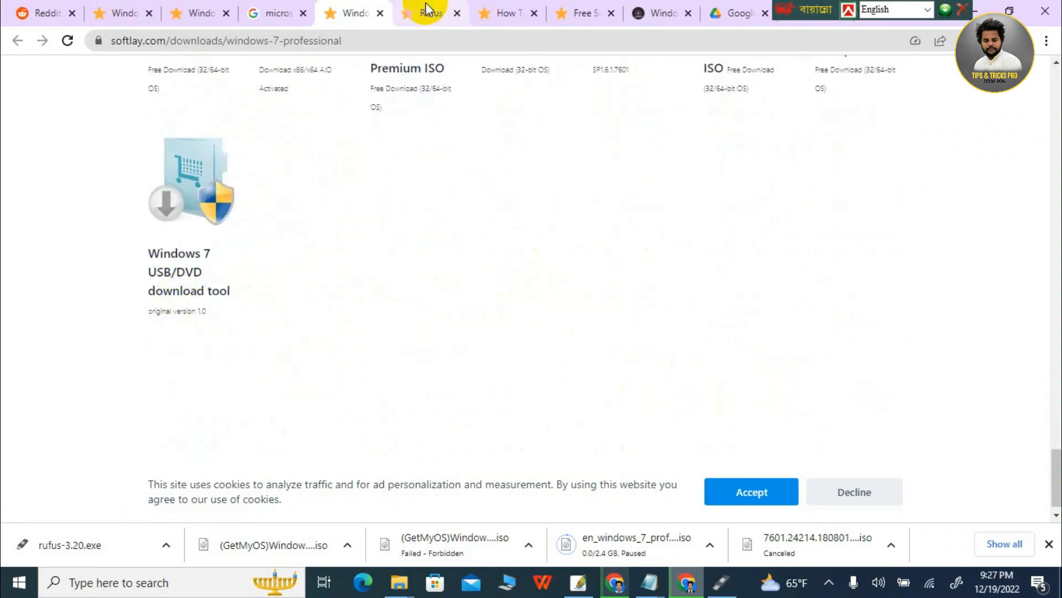
Read the Rufus 3.20 download page through to its overview and description of the bootable USB tool
{"action": "left_click", "coordinate": [427, 11]}
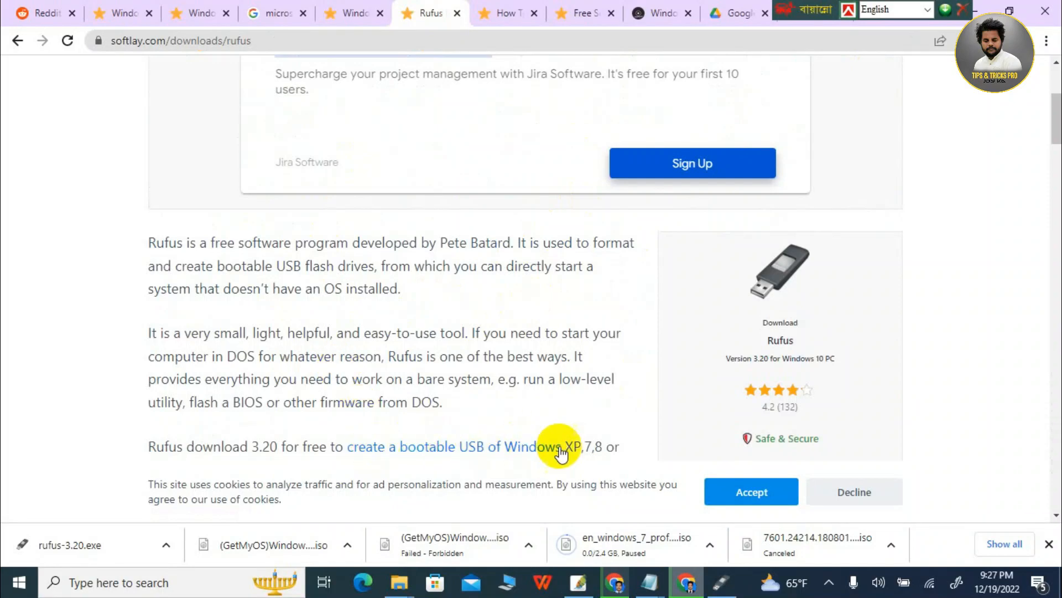
{"action": "scroll", "coordinate": [527, 447], "scroll_direction": "down", "scroll_amount": 1}
{"action": "scroll", "coordinate": [527, 443], "scroll_direction": "down", "scroll_amount": 3}
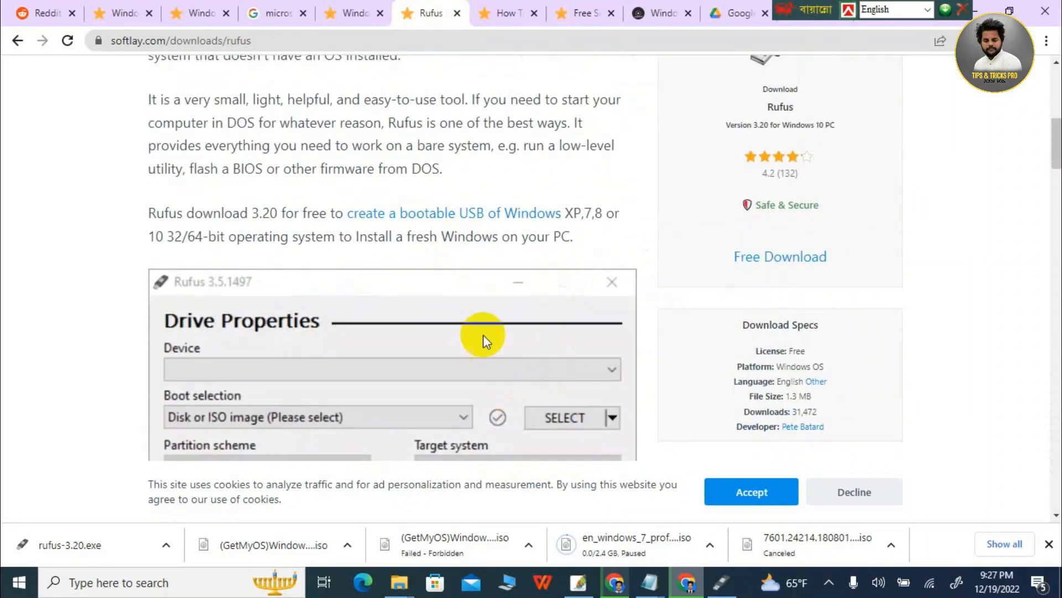
{"action": "scroll", "coordinate": [483, 334], "scroll_direction": "down", "scroll_amount": 5}
{"action": "scroll", "coordinate": [504, 354], "scroll_direction": "down", "scroll_amount": 9}
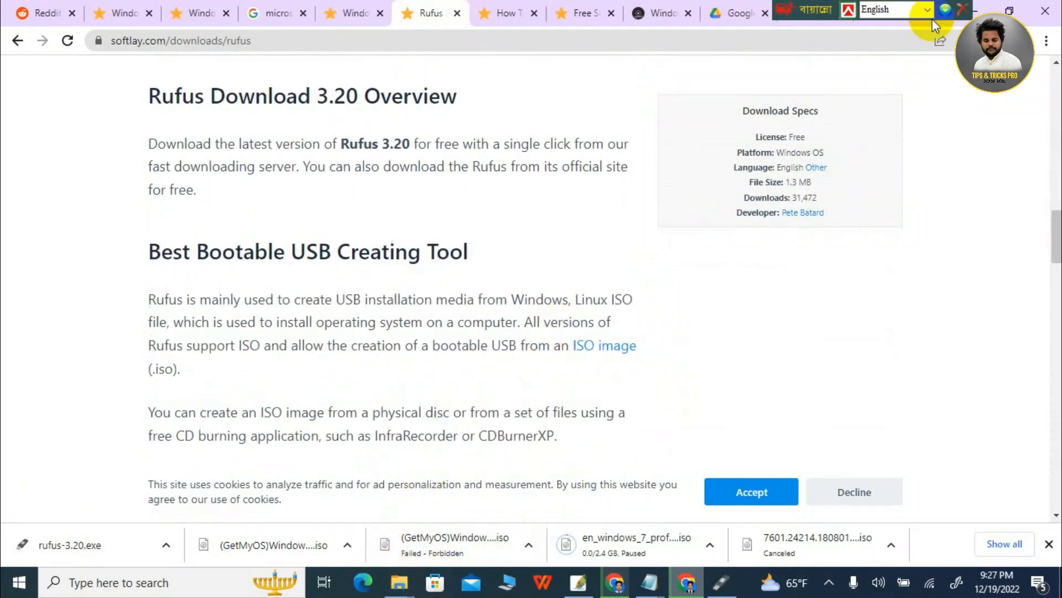
Minimize the browser and run rufus-3.20 from the Downloads folder as administrator
{"action": "left_click", "coordinate": [982, 10]}
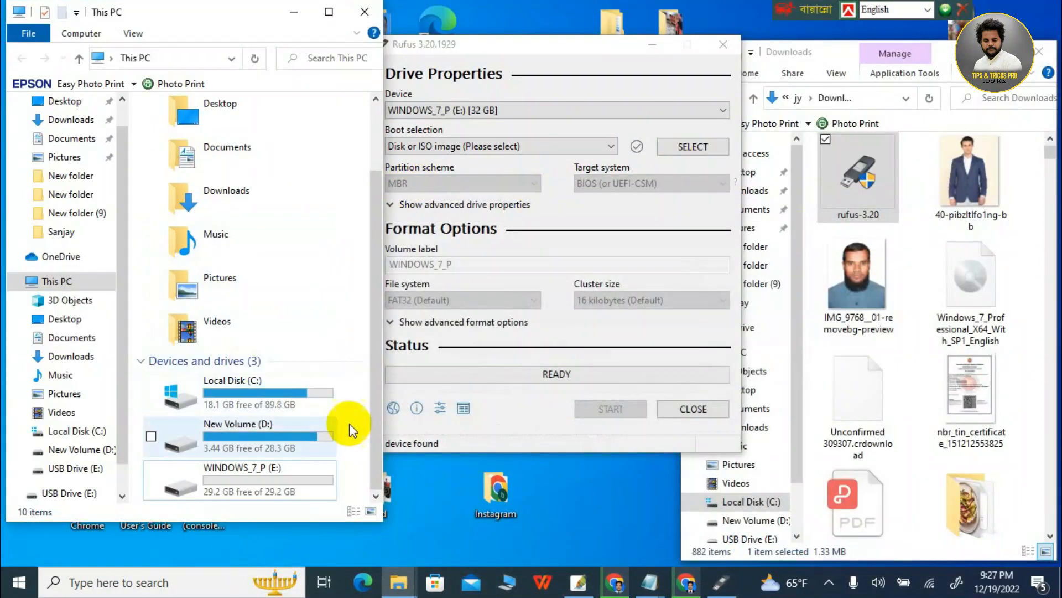
{"action": "left_click", "coordinate": [377, 410]}
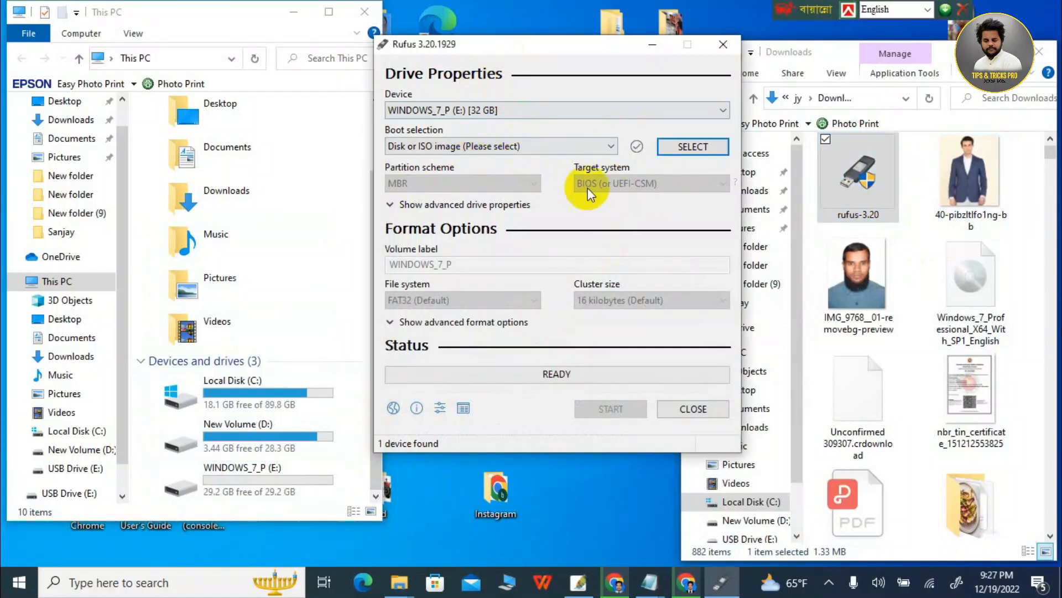
{"action": "left_click", "coordinate": [888, 185]}
{"action": "right_click", "coordinate": [890, 184]}
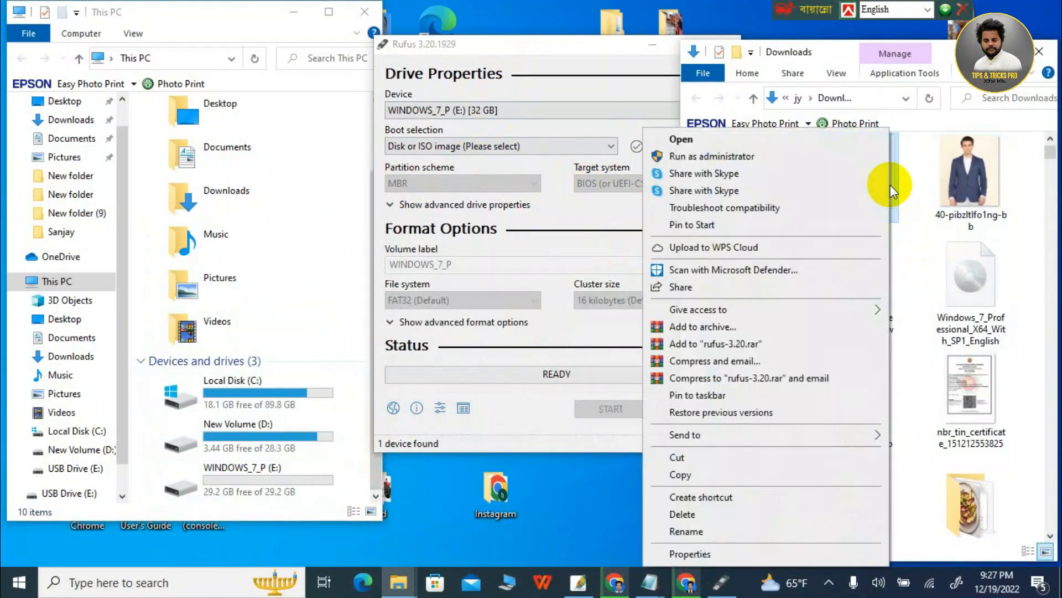
{"action": "left_click", "coordinate": [762, 159]}
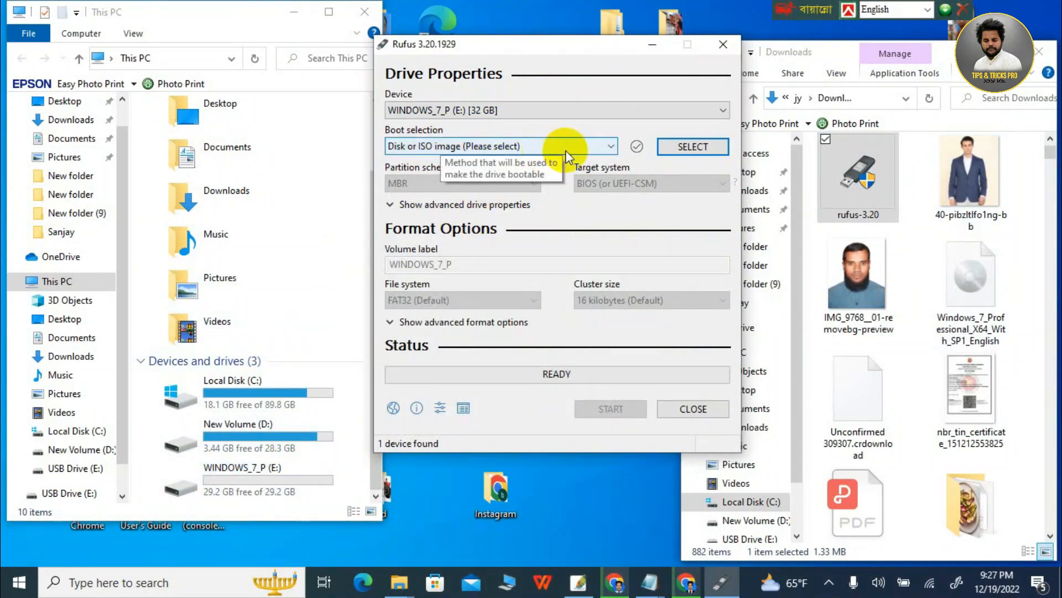
Load the Windows_7_Professional_X64_With_SP1_English ISO from Downloads as the boot image in Rufus
{"action": "left_click", "coordinate": [609, 147]}
{"action": "left_click", "coordinate": [694, 146]}
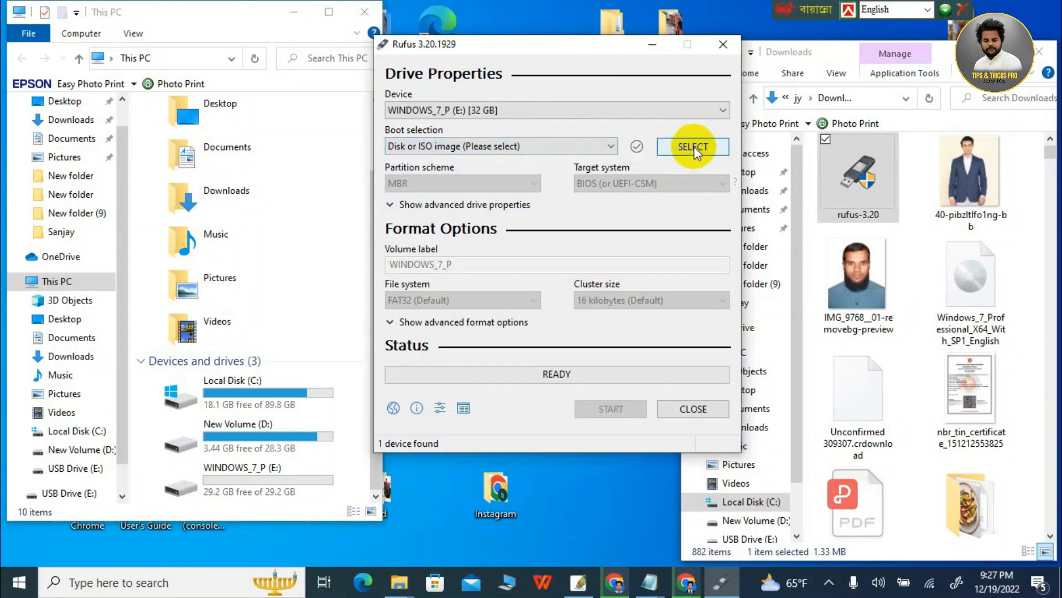
{"action": "left_click", "coordinate": [693, 146]}
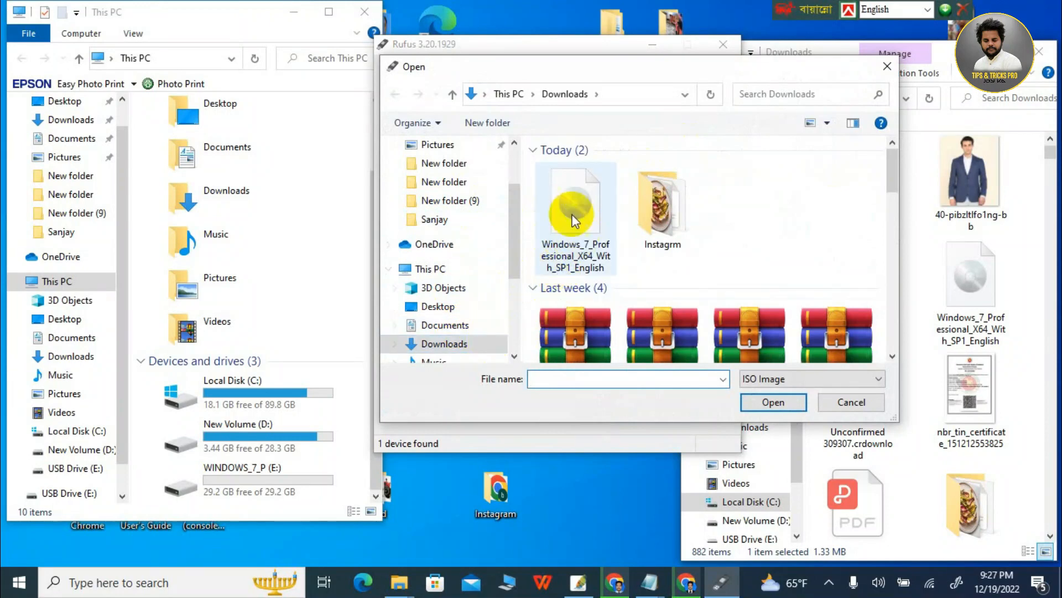
{"action": "left_click", "coordinate": [586, 209]}
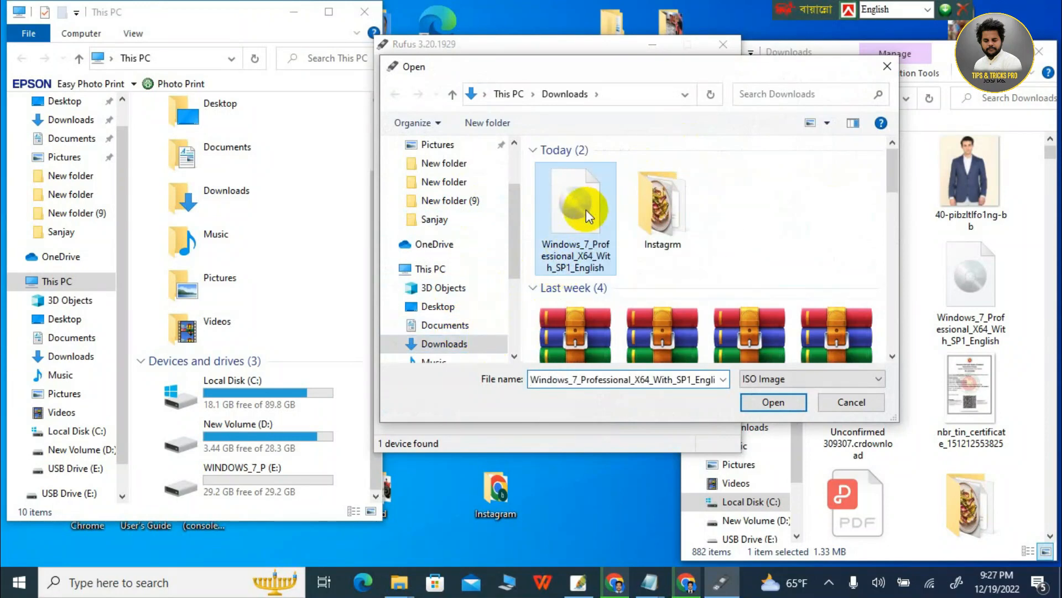
{"action": "left_click", "coordinate": [756, 400]}
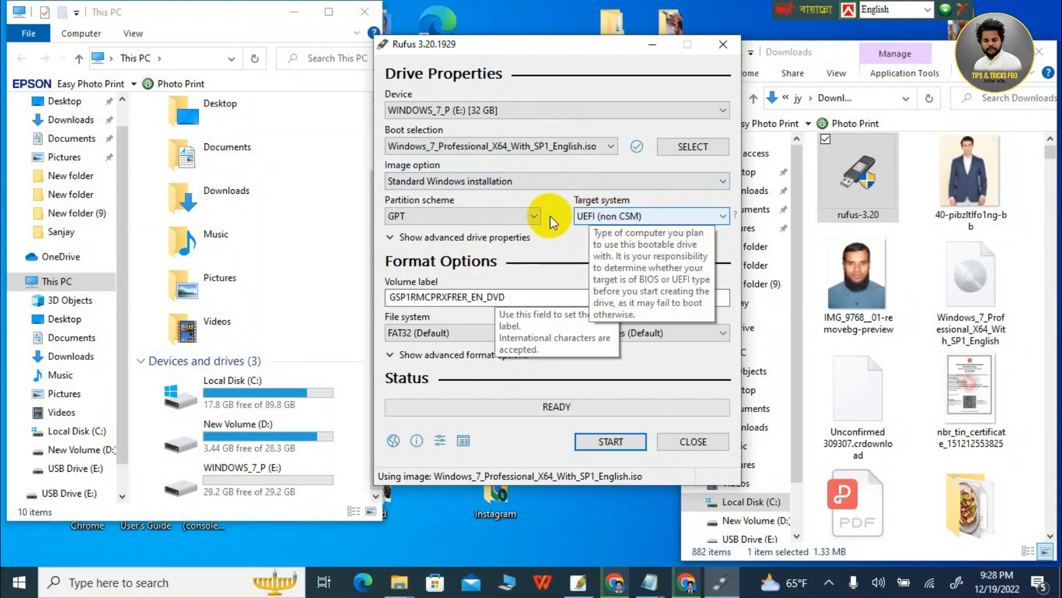
Set the partition scheme to MBR and keep the volume label GSP1RMCPRXFRER_EN_DVD
{"action": "left_click", "coordinate": [488, 225]}
{"action": "left_click", "coordinate": [515, 236]}
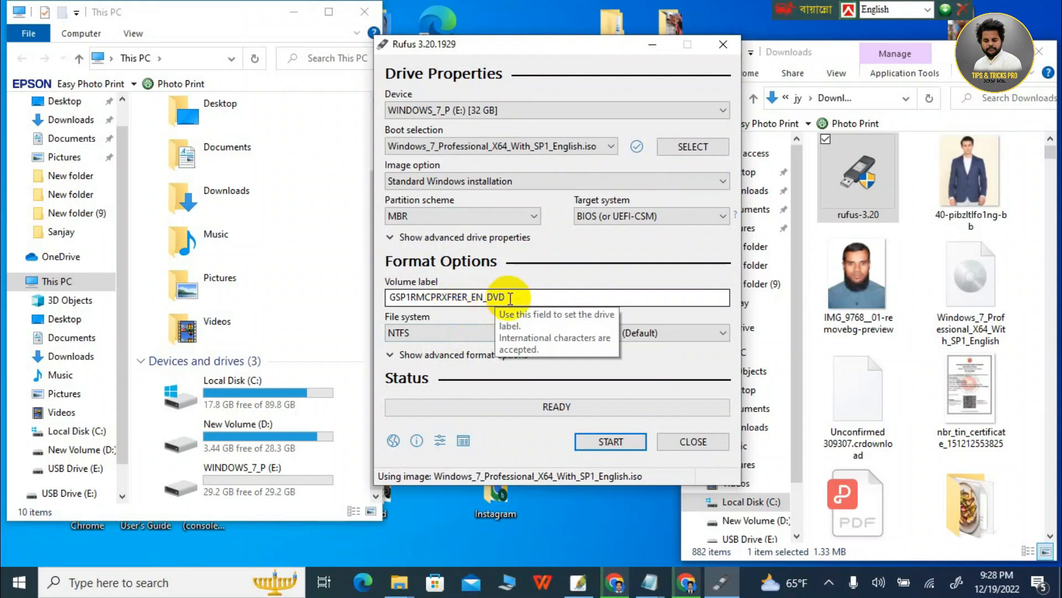
{"action": "left_click", "coordinate": [581, 296]}
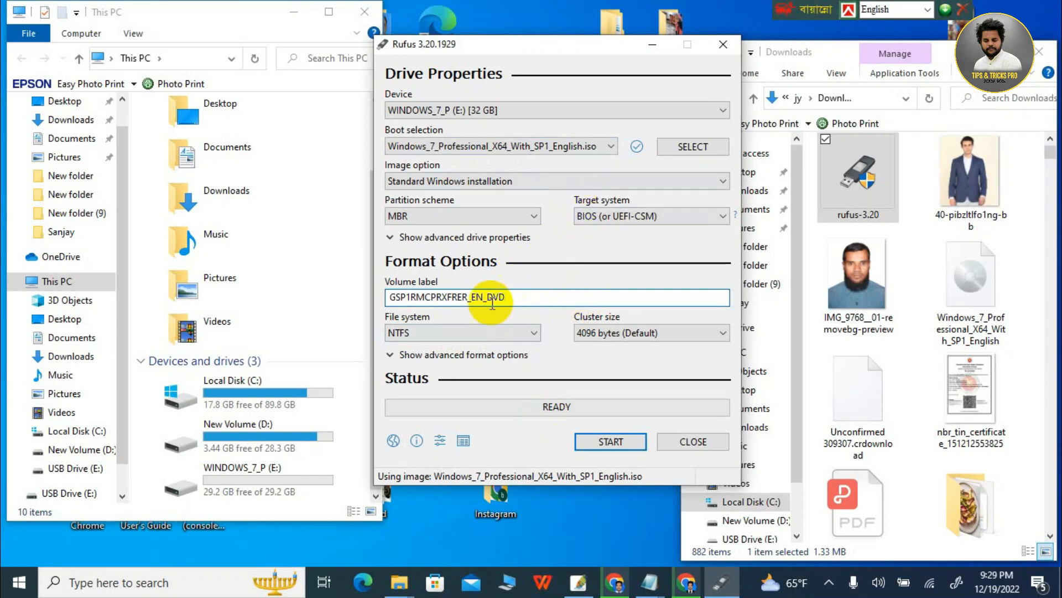
{"action": "left_click", "coordinate": [469, 302]}
{"action": "left_click", "coordinate": [511, 299]}
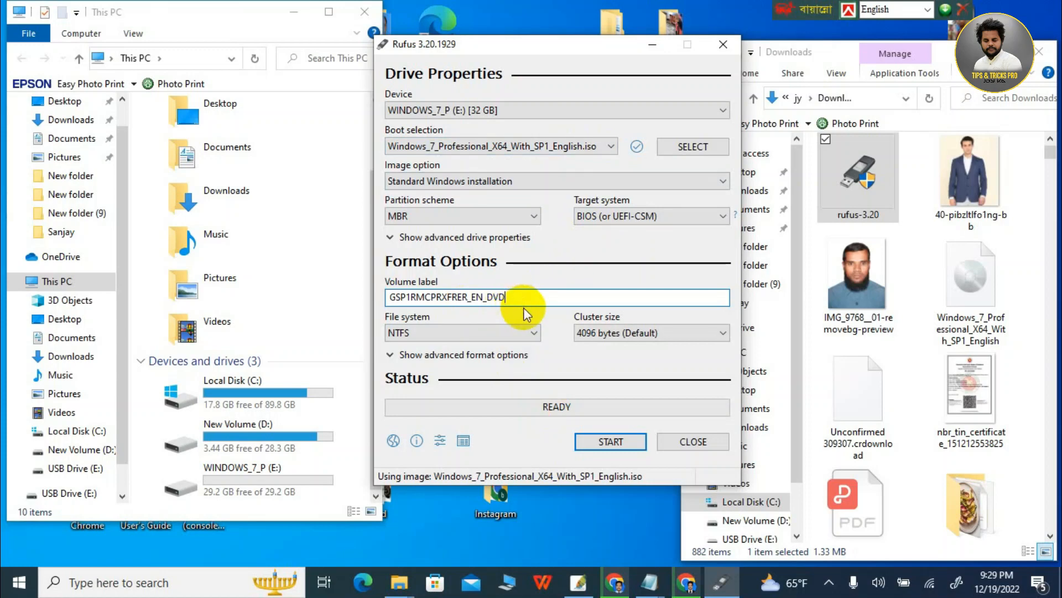
Start writing the Windows 7 image to the 32 GB USB drive (E:) and accept erasing all its data
{"action": "left_click", "coordinate": [611, 442]}
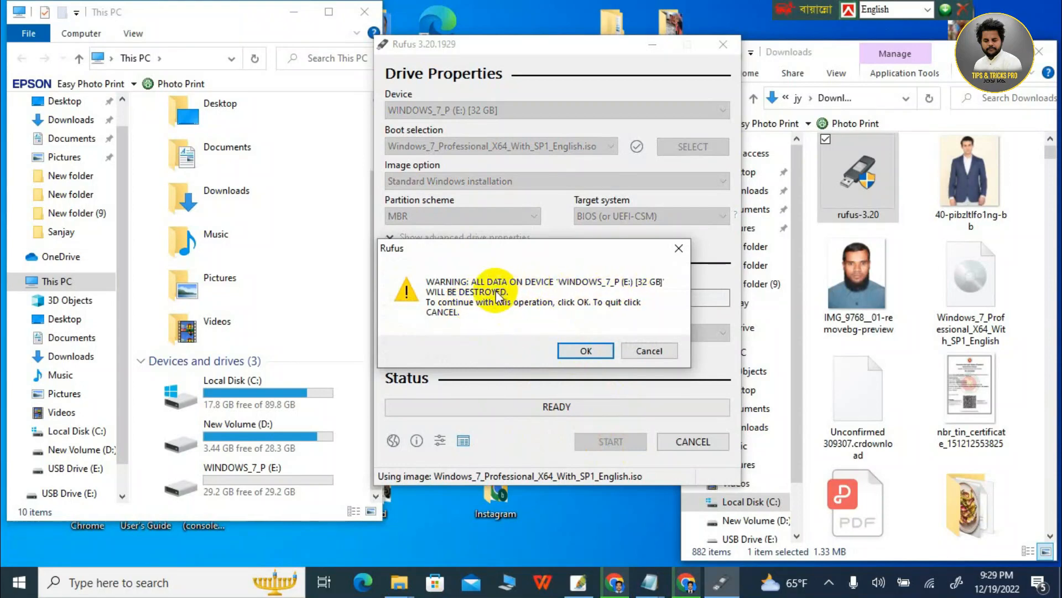
{"action": "left_click", "coordinate": [585, 348]}
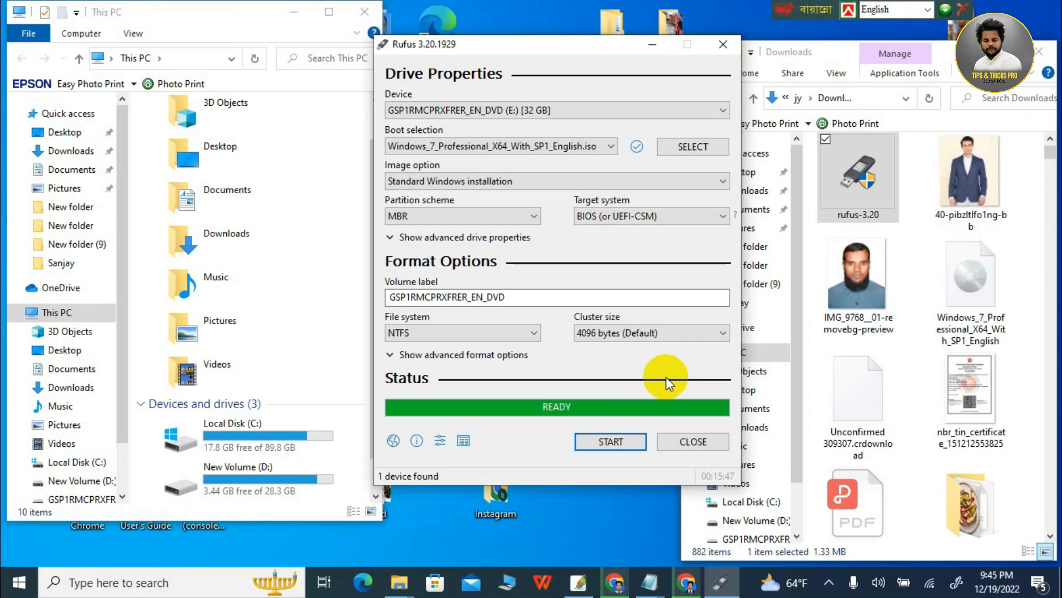
Open the GSP1RMCPRXFRER_EN_DVD (E:) drive from This PC and inspect the installation files on it
{"action": "scroll", "coordinate": [307, 456], "scroll_direction": "down", "scroll_amount": 1}
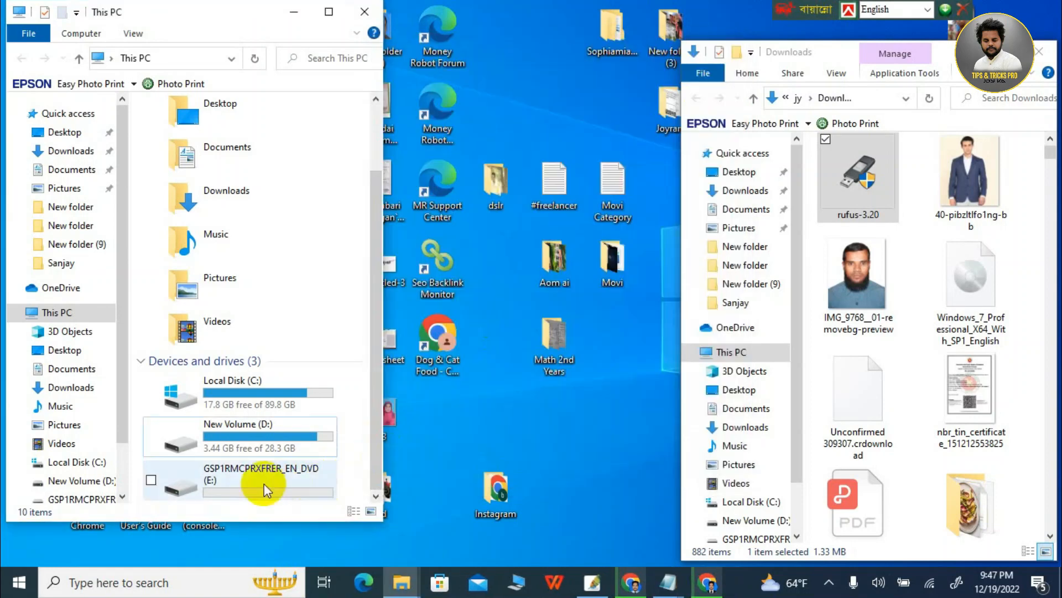
{"action": "left_click", "coordinate": [263, 483]}
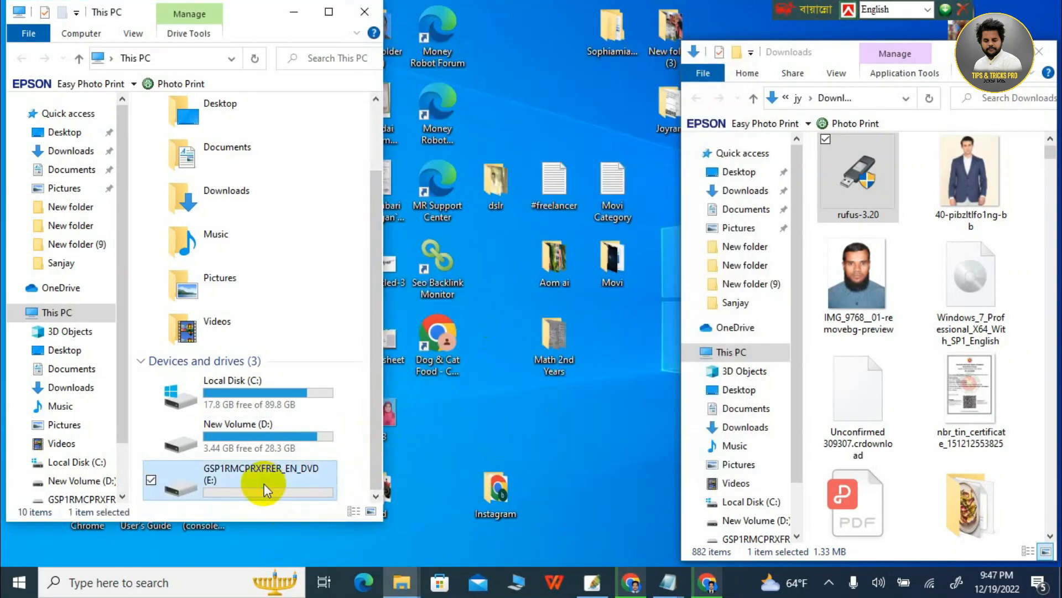
{"action": "right_click", "coordinate": [264, 483]}
{"action": "left_click", "coordinate": [180, 104]}
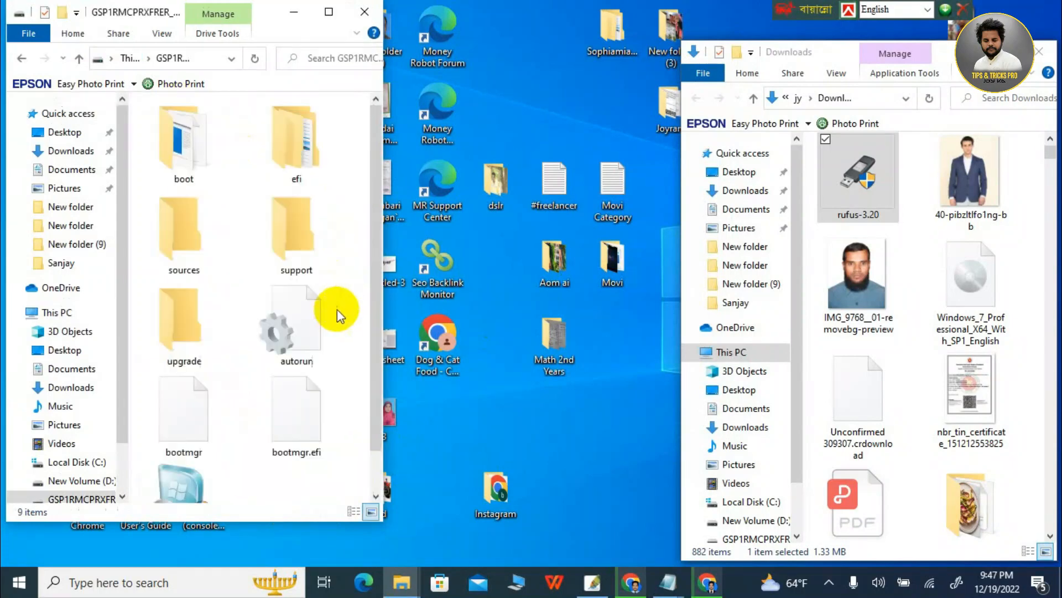
{"action": "scroll", "coordinate": [246, 429], "scroll_direction": "down", "scroll_amount": 1}
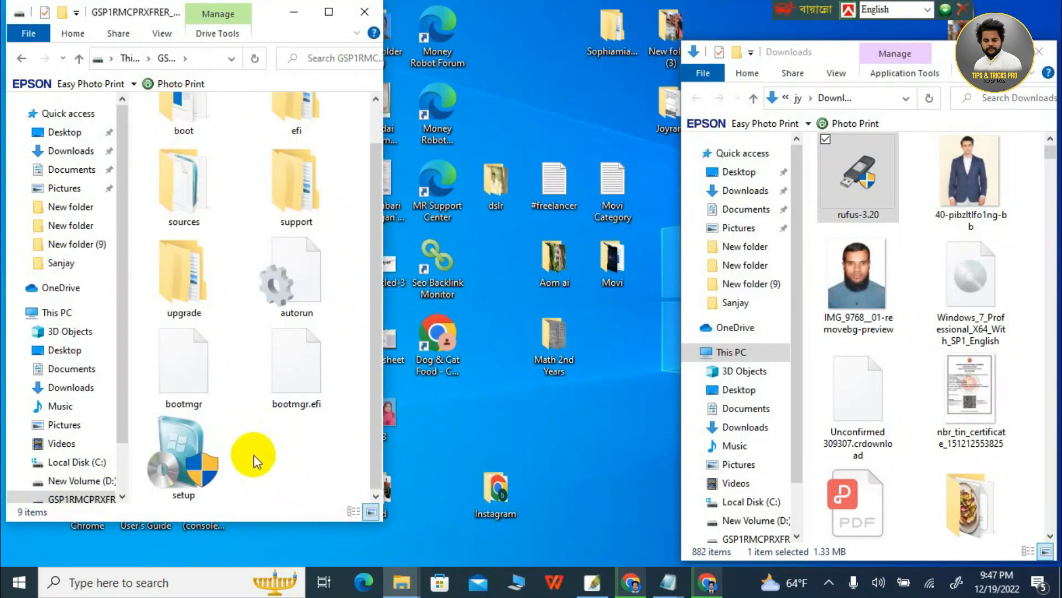
{"action": "scroll", "coordinate": [241, 442], "scroll_direction": "up", "scroll_amount": 1}
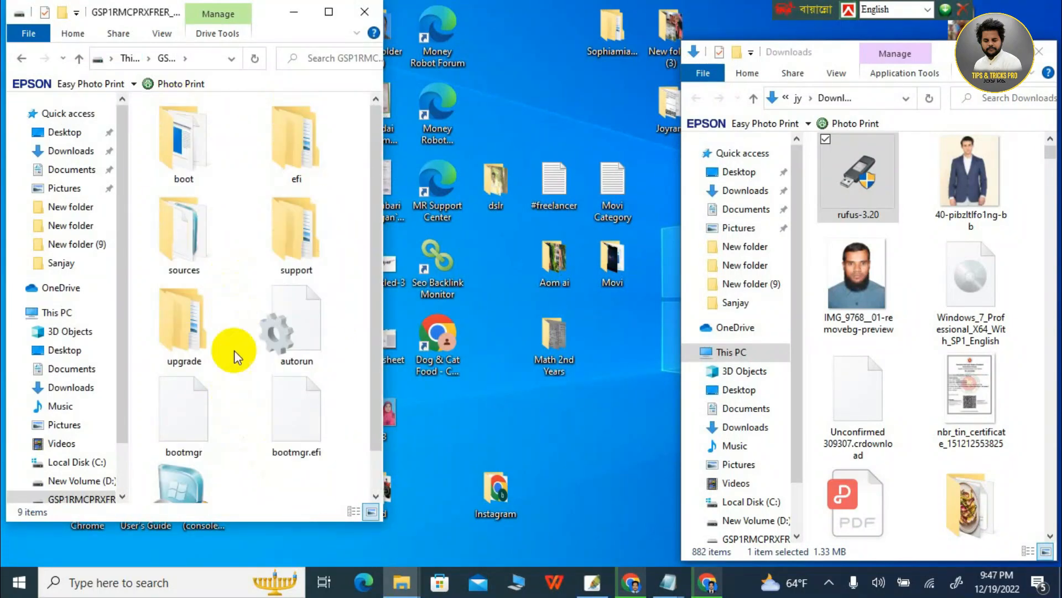
{"action": "scroll", "coordinate": [234, 350], "scroll_direction": "down", "scroll_amount": 1}
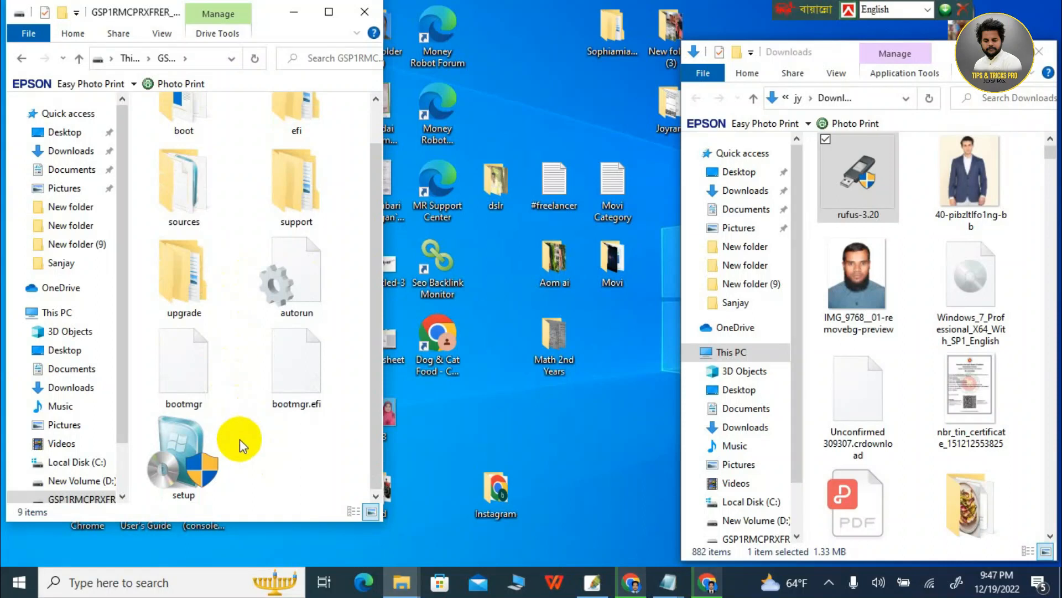
{"action": "scroll", "coordinate": [240, 439], "scroll_direction": "up", "scroll_amount": 1}
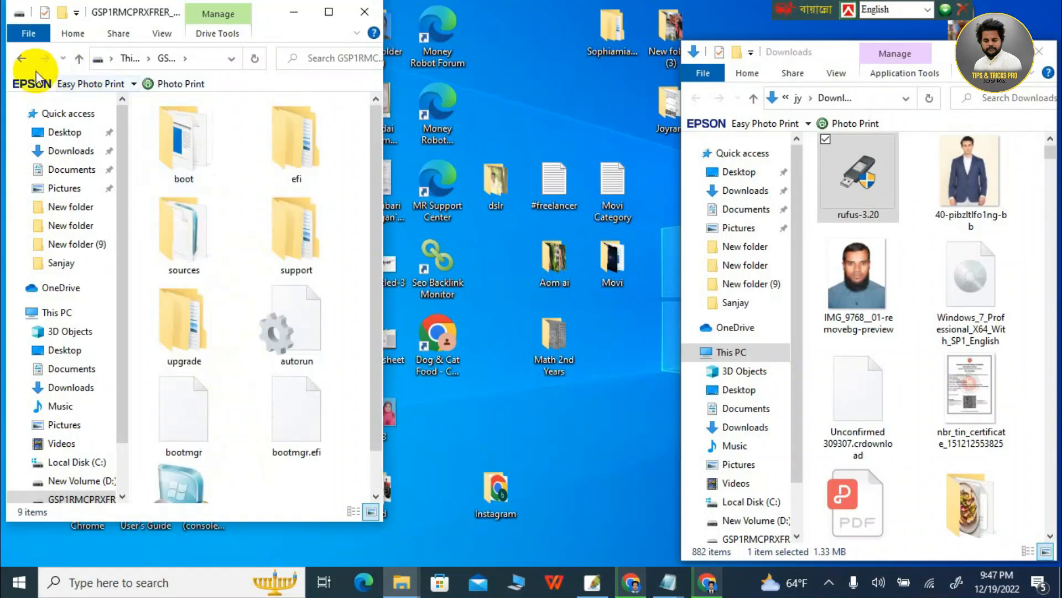
Reopen the GSP1RMCPRXFRER_EN_DVD (E:) drive from This PC and examine its installation files in a maximized window
{"action": "left_click", "coordinate": [22, 58]}
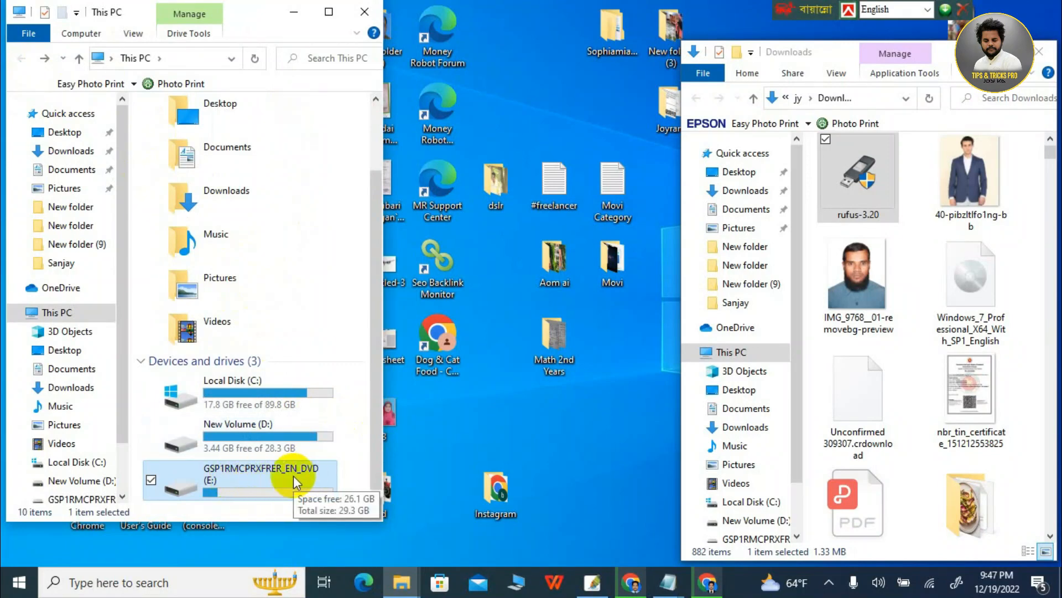
{"action": "right_click", "coordinate": [262, 483]}
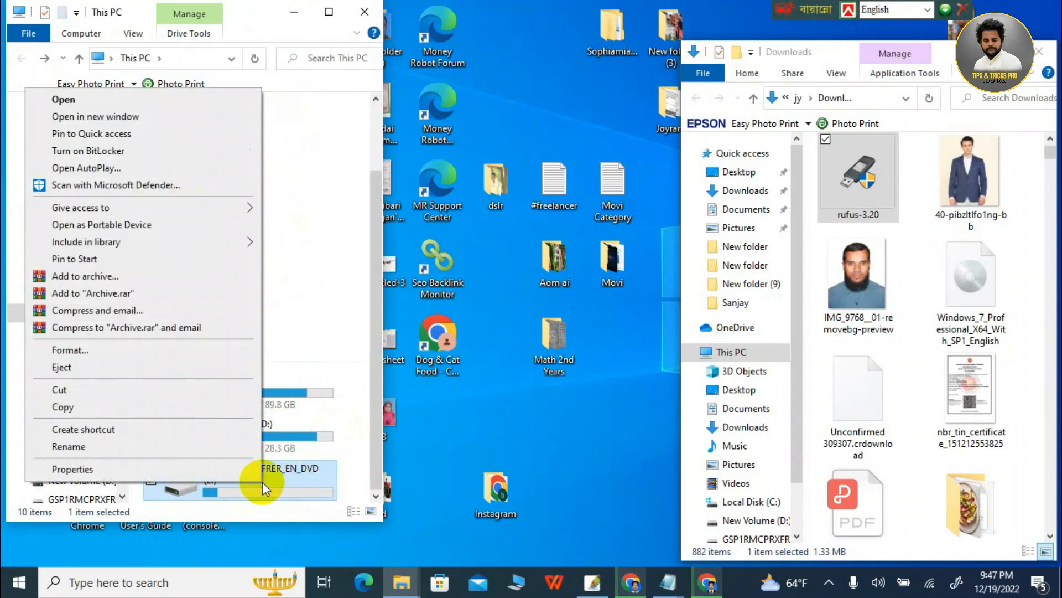
{"action": "left_click", "coordinate": [213, 98]}
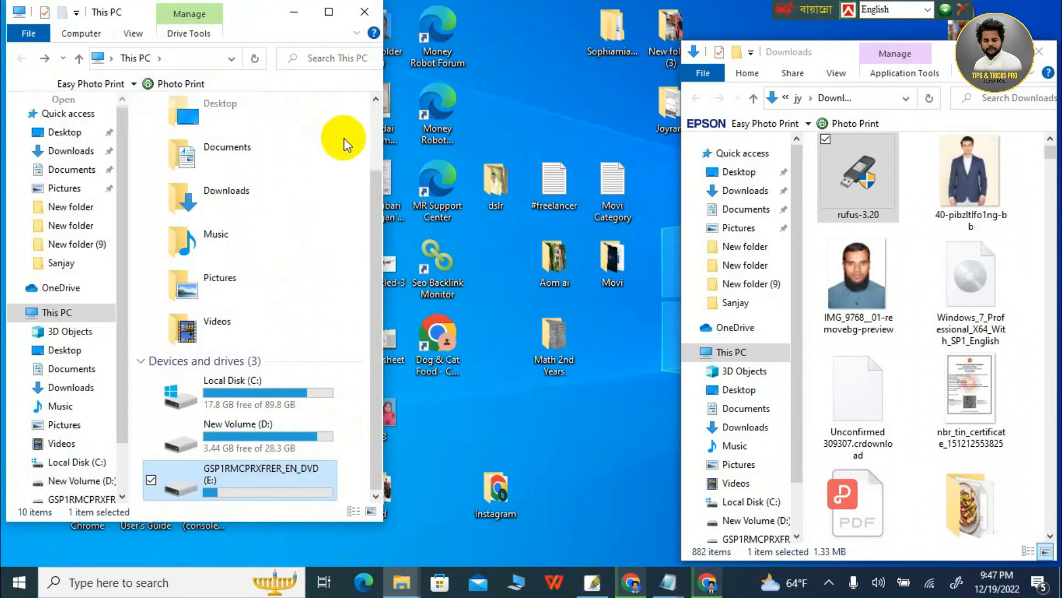
{"action": "left_click", "coordinate": [328, 12]}
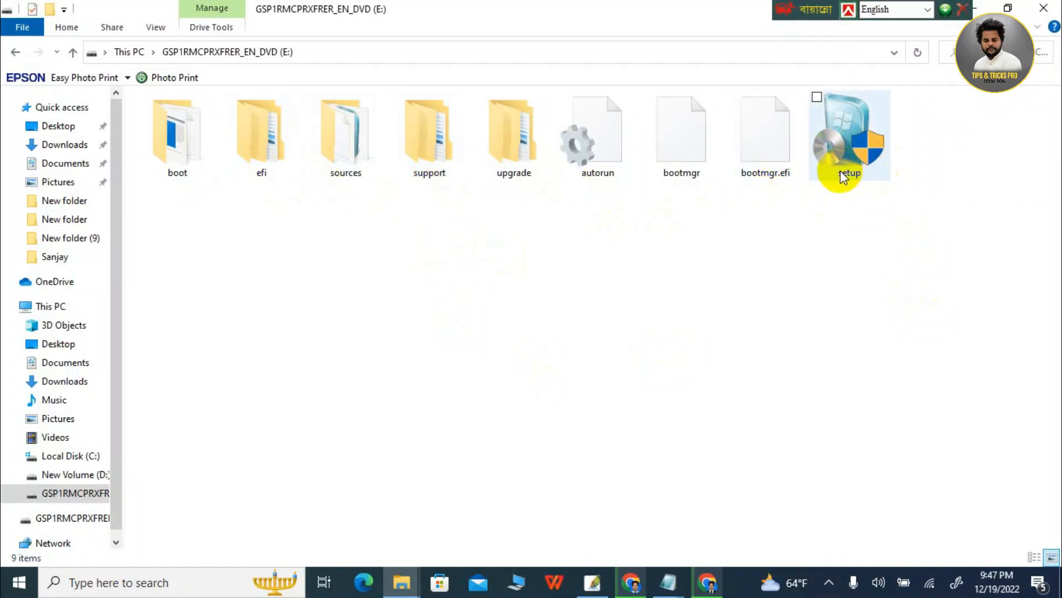
Restore the drive window to its smaller size and return to This PC after looking through the remaining files
{"action": "left_click", "coordinate": [1008, 8]}
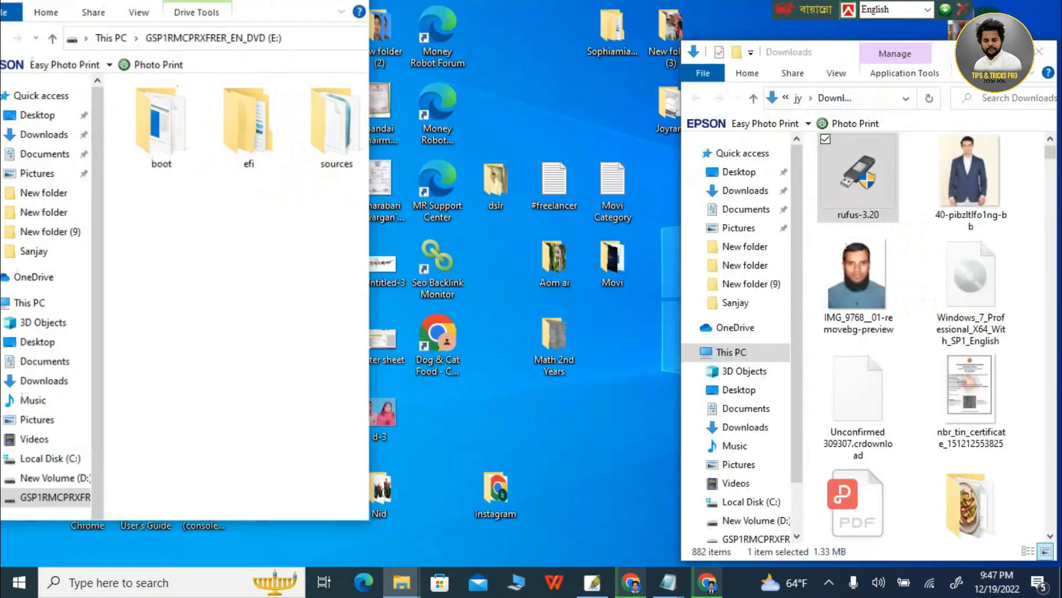
{"action": "scroll", "coordinate": [370, 394], "scroll_direction": "down", "scroll_amount": 1}
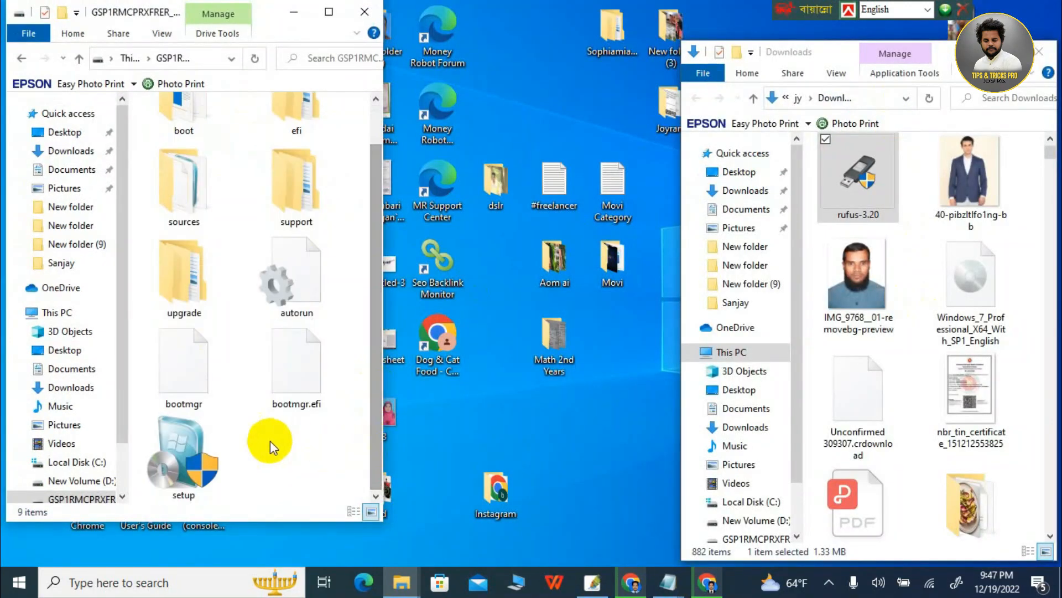
{"action": "left_click", "coordinate": [20, 60]}
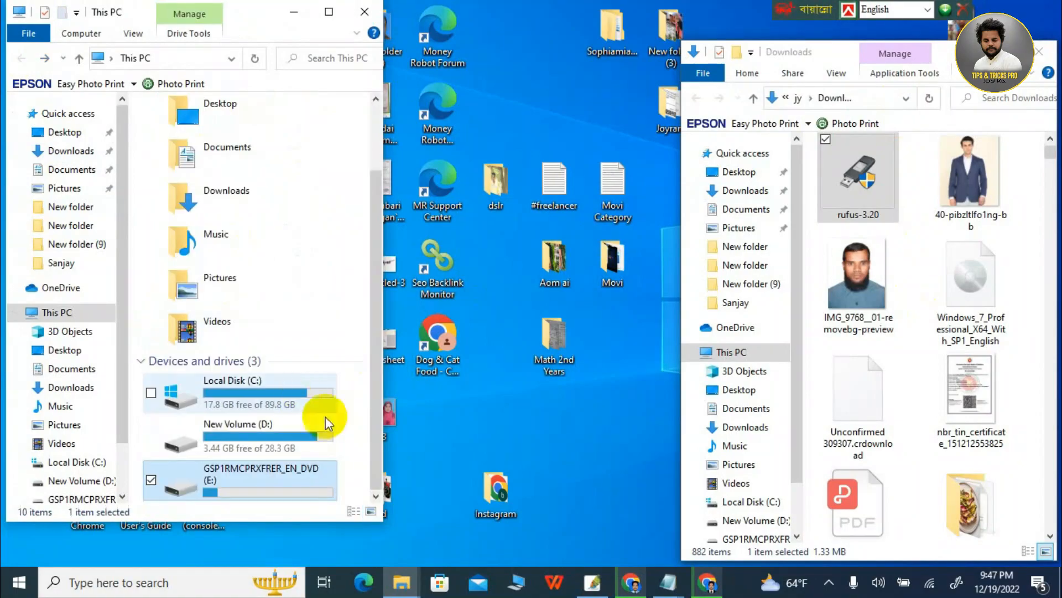